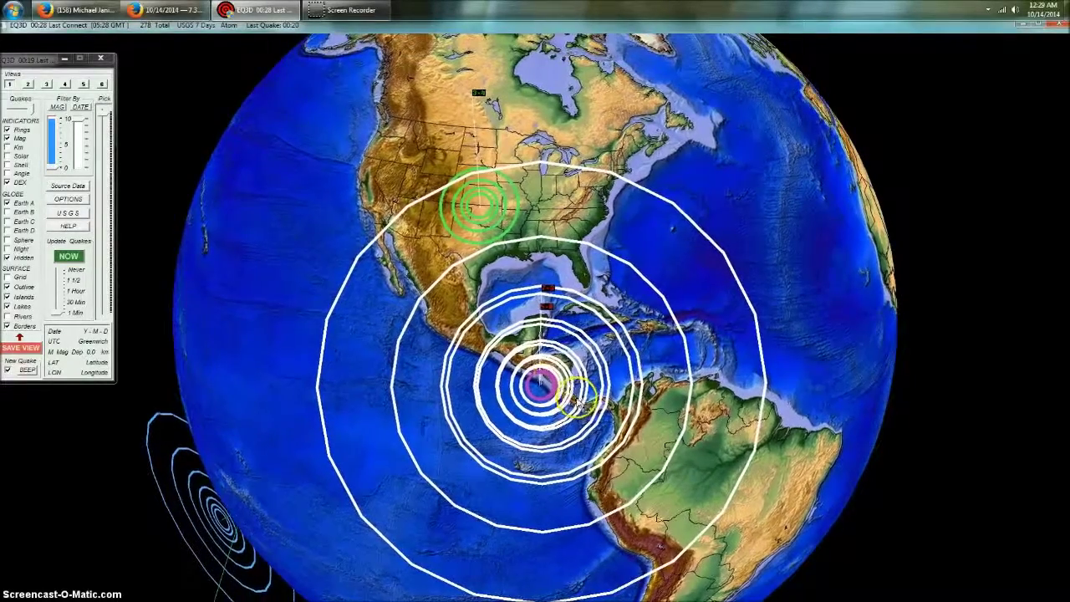
- Examine the latest quake rings across the Pacific, between Central America and New Zealand
{"action": "scroll", "coordinate": [543, 404], "scroll_direction": "down", "scroll_amount": 3}
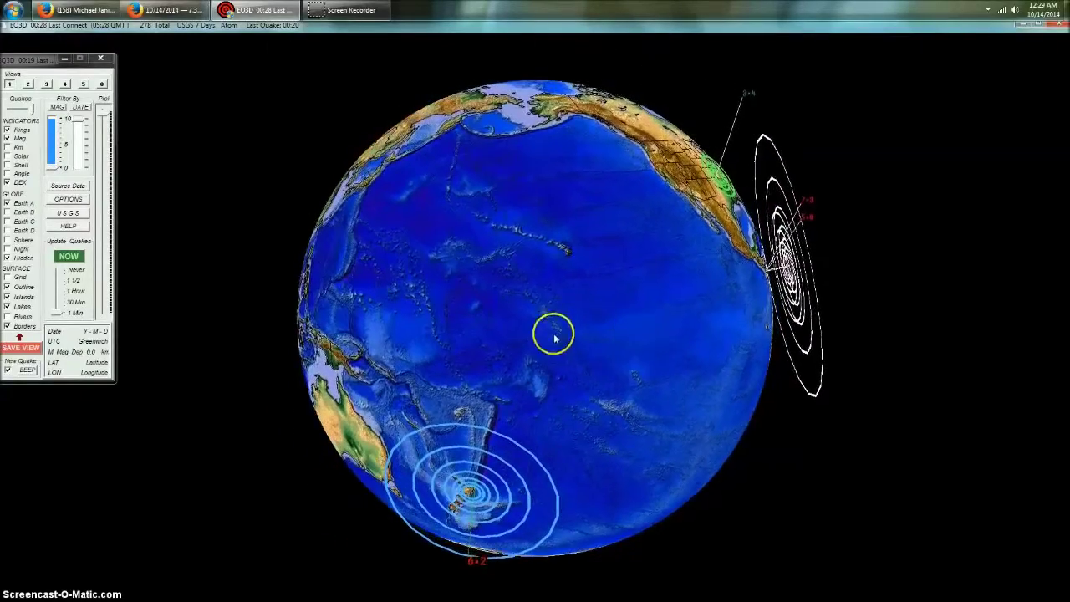
{"action": "left_click_drag", "start_coordinate": [766, 266], "coordinate": [277, 330]}
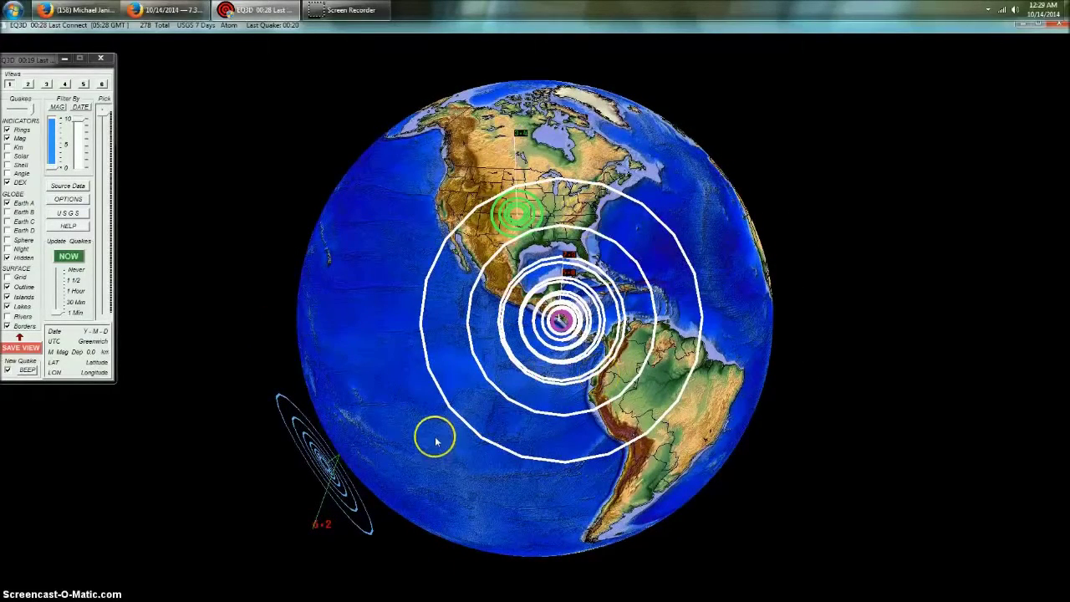
{"action": "left_click_drag", "start_coordinate": [425, 449], "coordinate": [739, 377]}
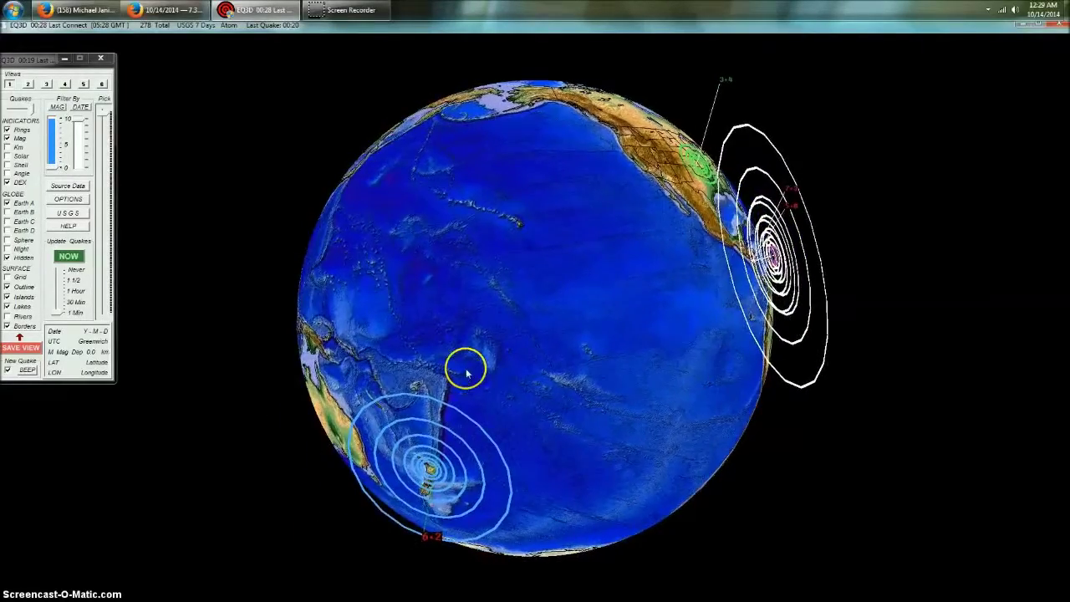
{"action": "left_click_drag", "start_coordinate": [486, 346], "coordinate": [495, 312]}
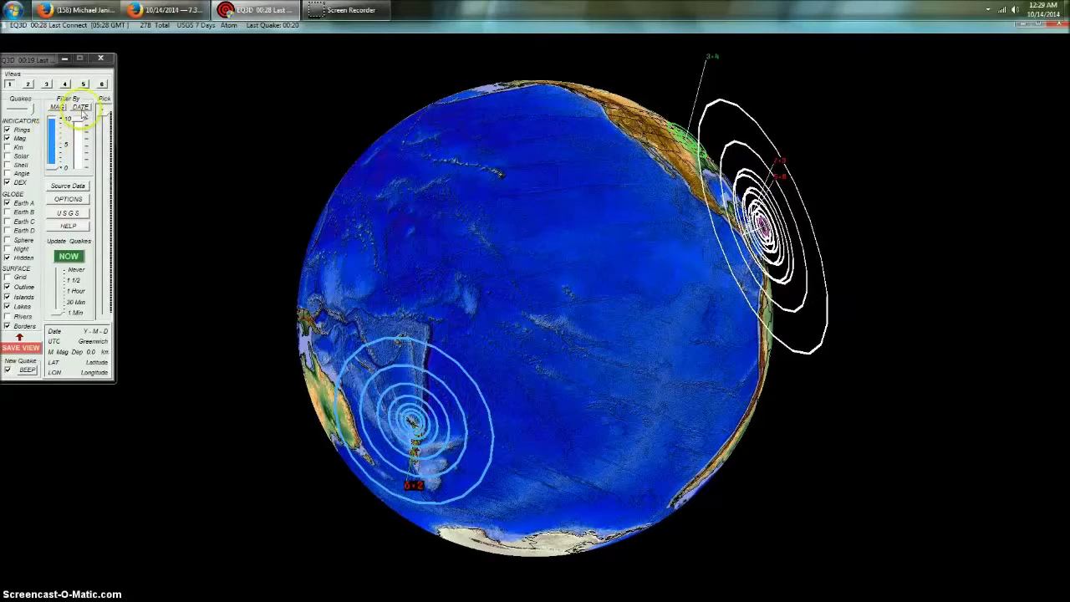
- Show the details of the magnitude 6.2 quake north of New Zealand and compare its location with the Central American quakes
{"action": "left_click_drag", "start_coordinate": [80, 118], "coordinate": [80, 119]}
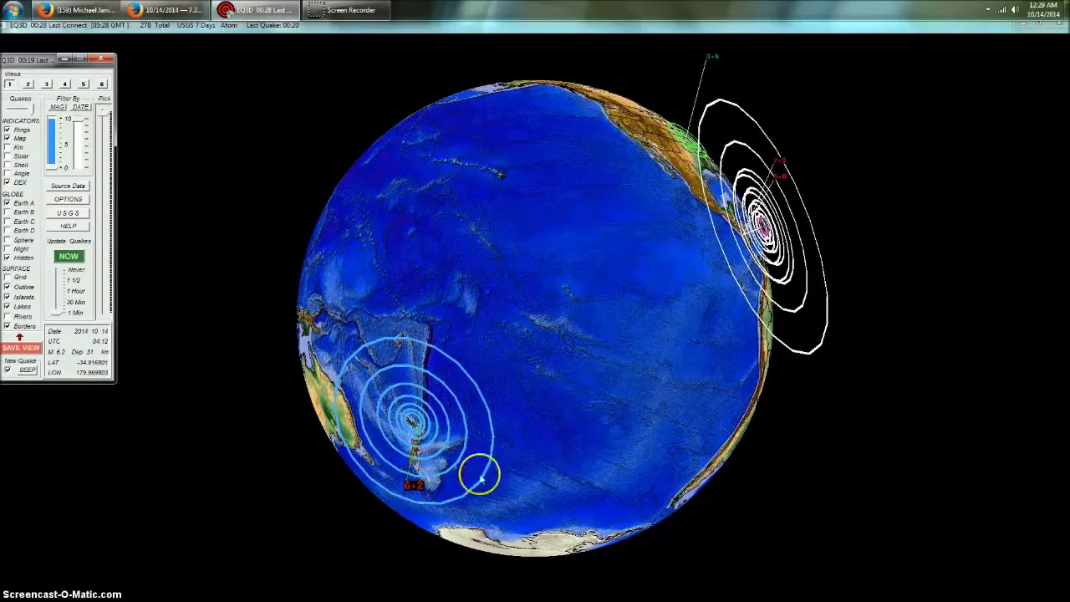
{"action": "left_click_drag", "start_coordinate": [482, 471], "coordinate": [669, 368]}
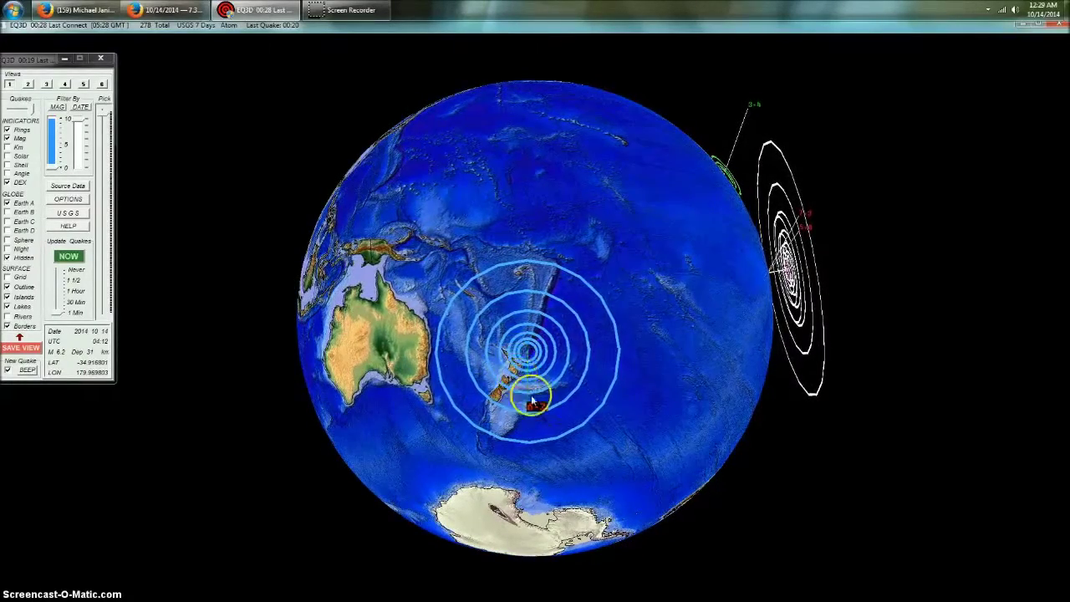
{"action": "left_click_drag", "start_coordinate": [521, 409], "coordinate": [294, 378]}
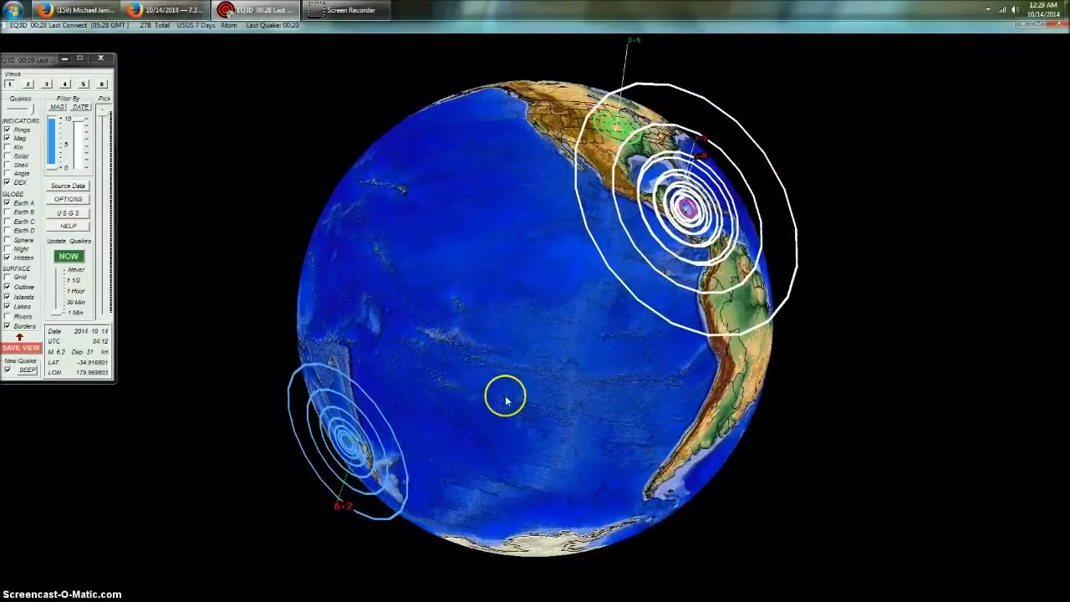
- Survey the latest quakes around the whole globe, passing Asia, Australia and Africa and returning to the Americas
{"action": "scroll", "coordinate": [548, 443], "scroll_direction": "down", "scroll_amount": 5}
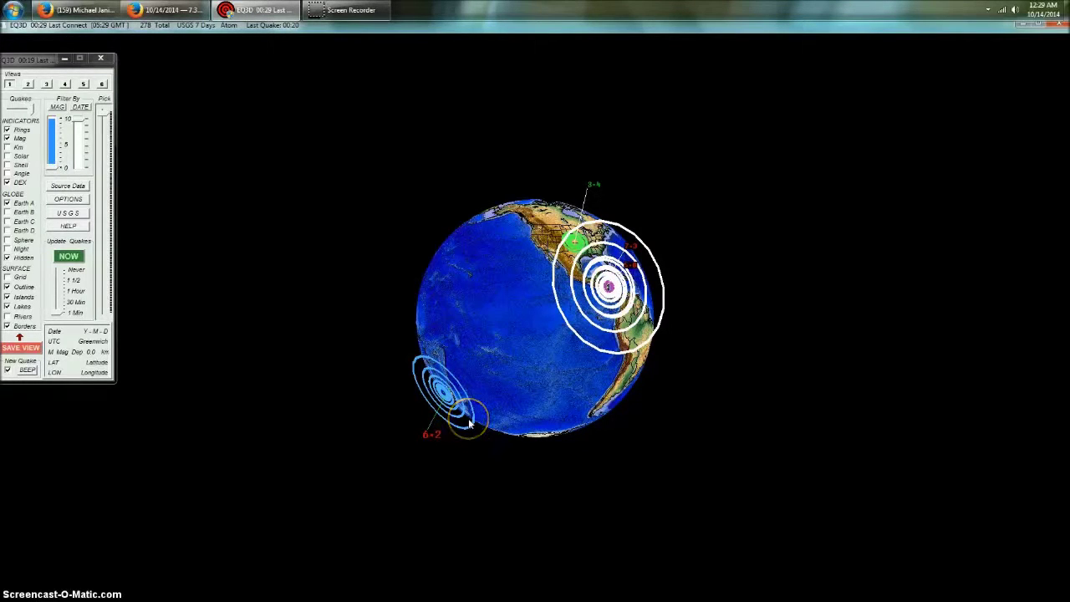
{"action": "left_click_drag", "start_coordinate": [470, 425], "coordinate": [572, 408]}
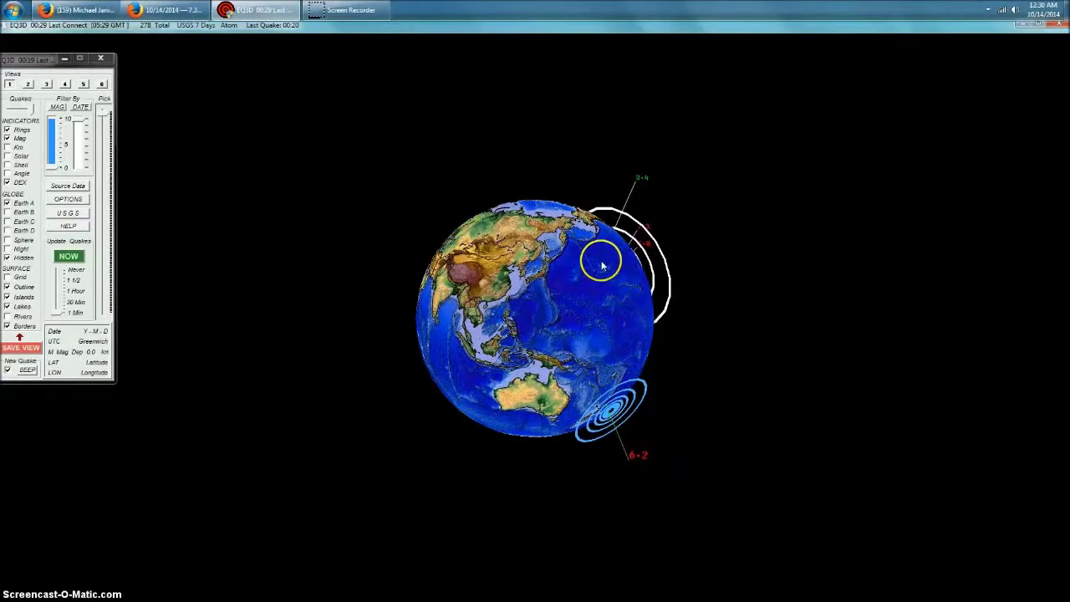
{"action": "left_click_drag", "start_coordinate": [556, 342], "coordinate": [800, 261]}
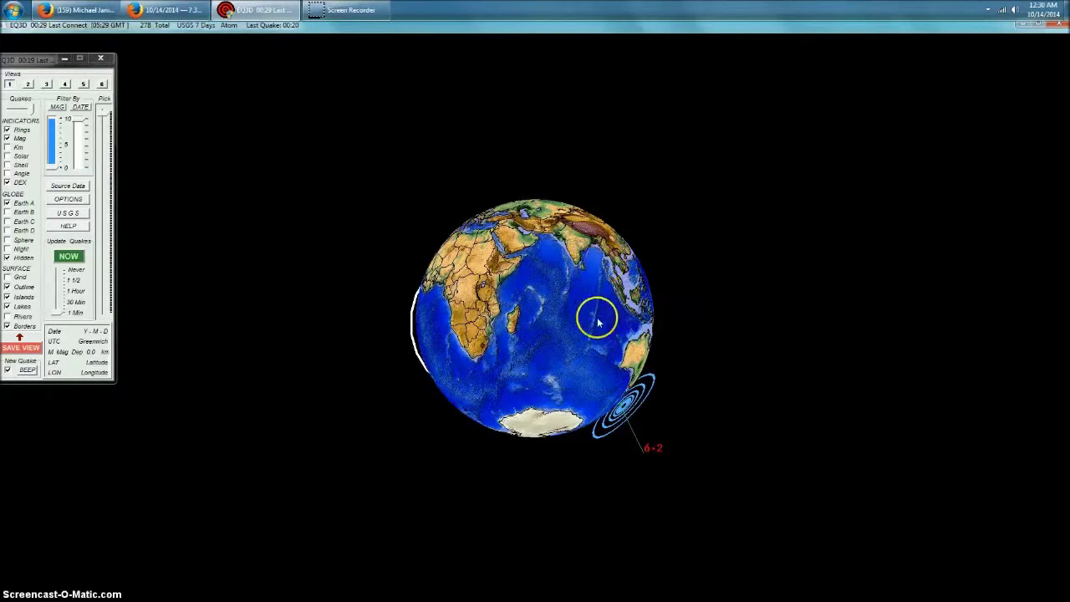
{"action": "left_click_drag", "start_coordinate": [588, 368], "coordinate": [72, 354]}
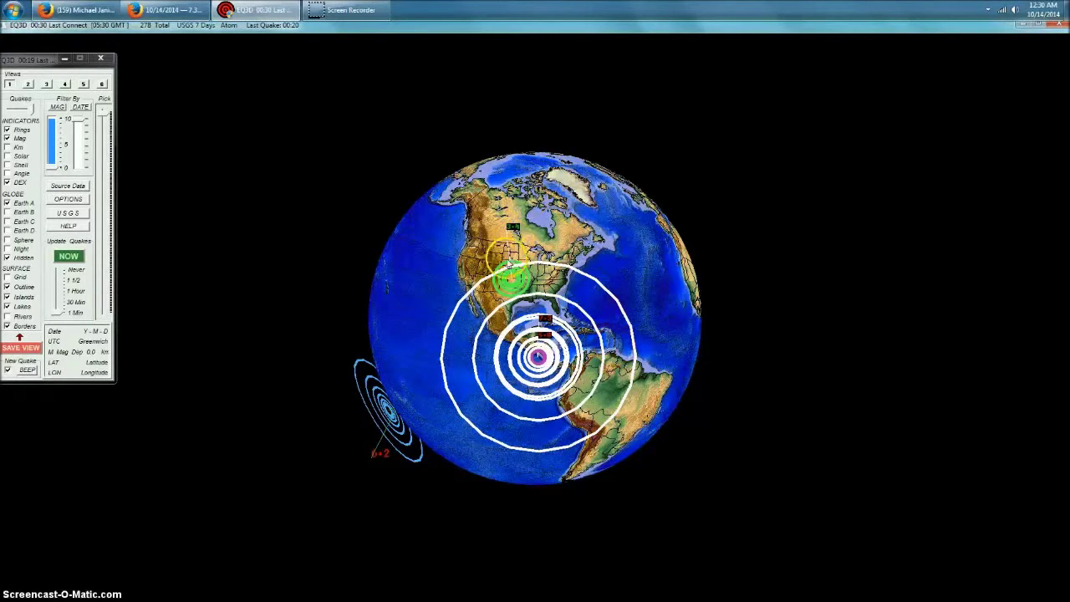
- Show the details of the magnitude 3.4 quake in the central United States and widen the date filter to its full range
{"action": "left_click", "coordinate": [514, 229]}
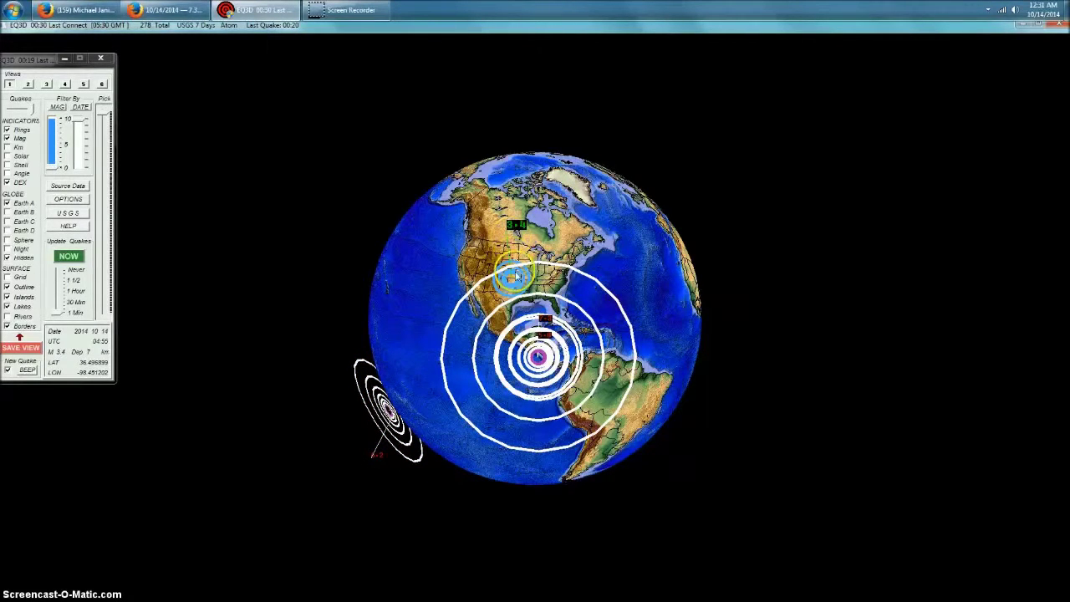
{"action": "left_click", "coordinate": [76, 124]}
{"action": "left_click_drag", "start_coordinate": [591, 321], "coordinate": [508, 397]}
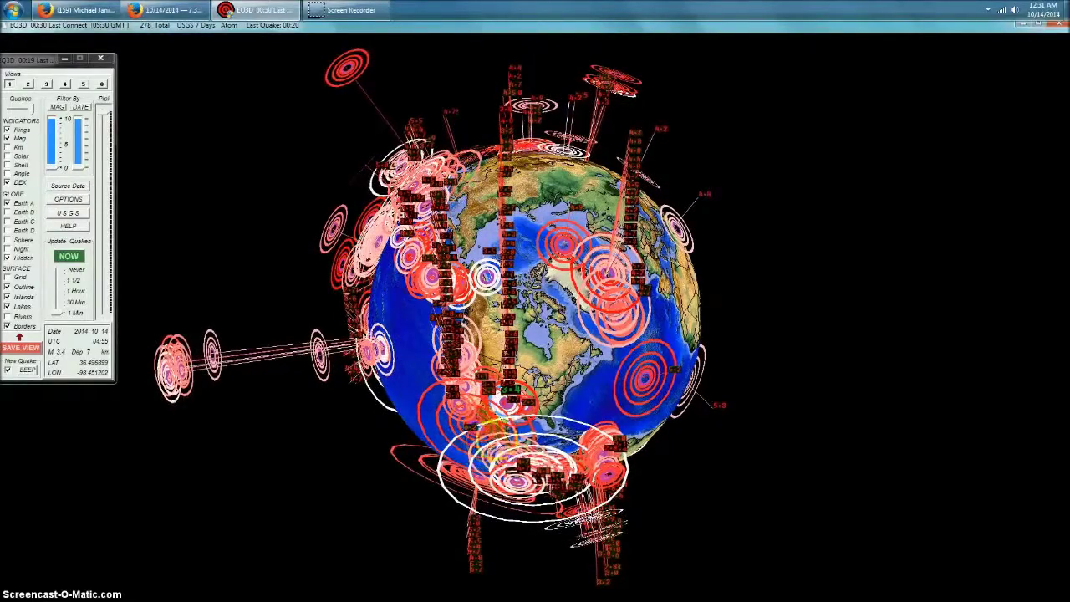
{"action": "left_click_drag", "start_coordinate": [447, 308], "coordinate": [519, 284]}
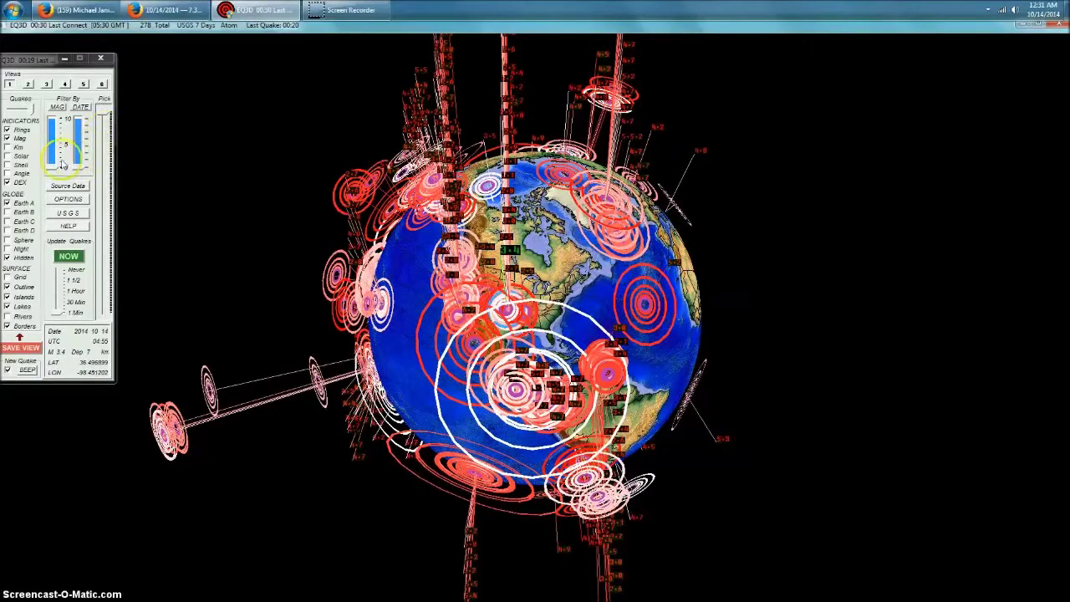
- Limit the displayed quakes to about magnitude 4 and above and examine those around the Americas and the southeast Pacific
{"action": "left_click_drag", "start_coordinate": [52, 170], "coordinate": [55, 151]}
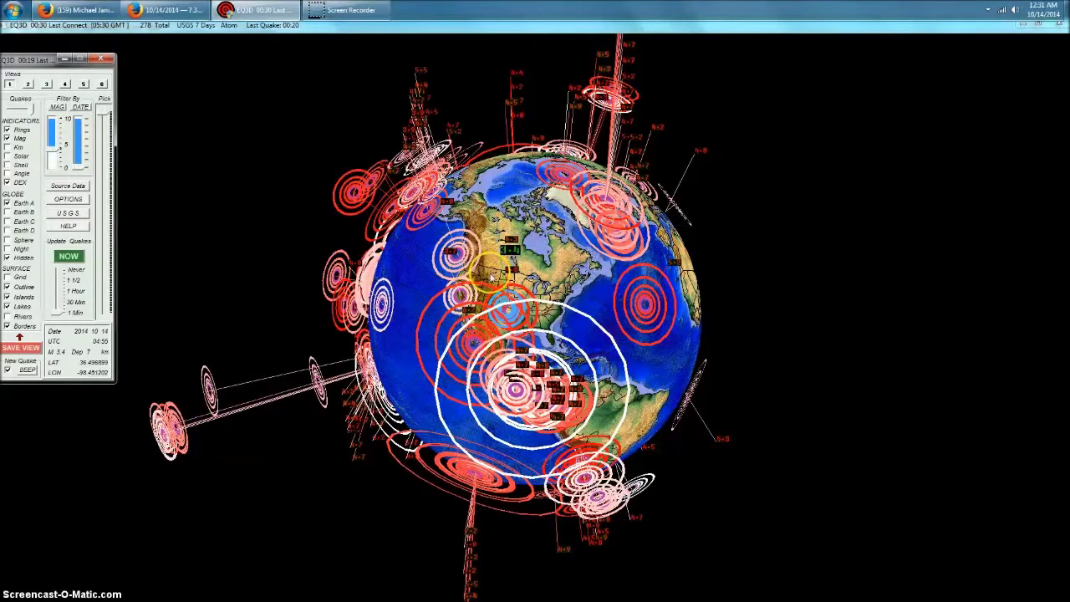
{"action": "left_click_drag", "start_coordinate": [576, 393], "coordinate": [577, 288]}
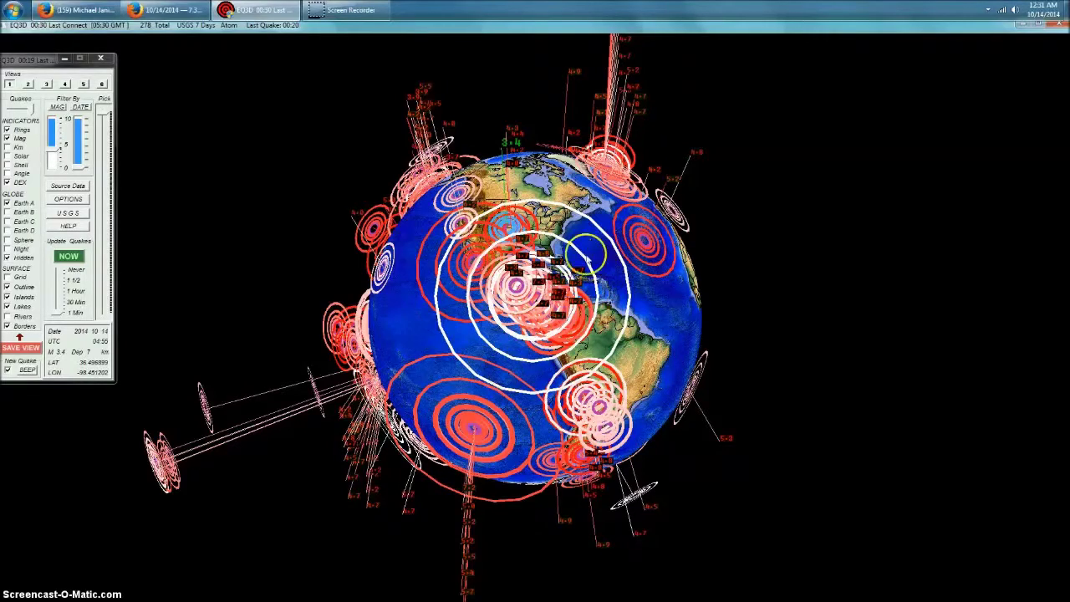
{"action": "left_click_drag", "start_coordinate": [533, 333], "coordinate": [539, 311]}
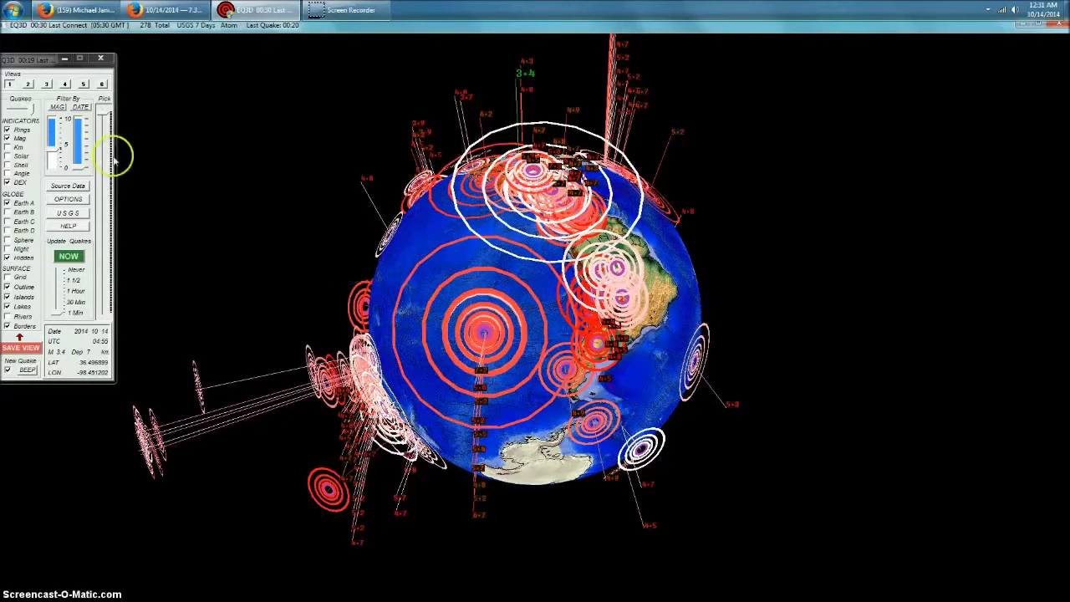
- Raise the minimum magnitude filter to about 6
{"action": "left_click_drag", "start_coordinate": [51, 151], "coordinate": [50, 140]}
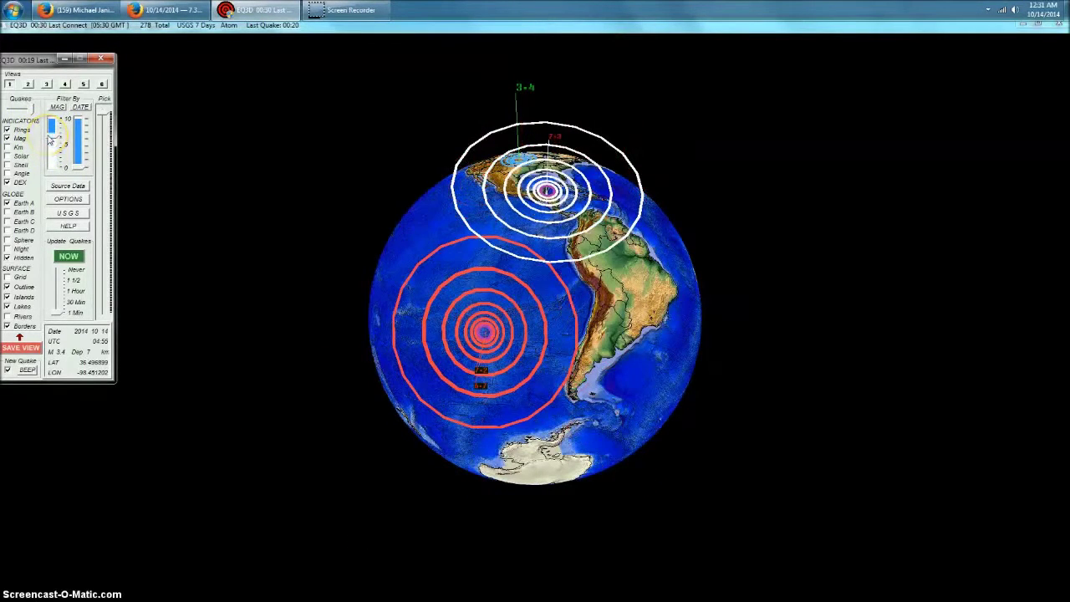
{"action": "left_click_drag", "start_coordinate": [50, 140], "coordinate": [50, 143]}
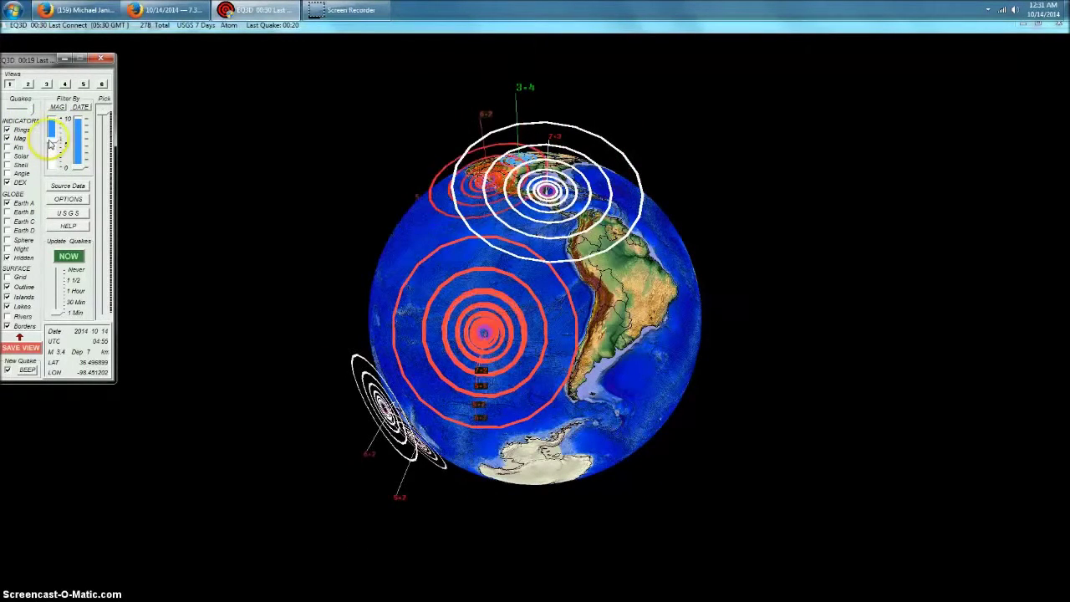
- Examine the locations of the strongest quakes around Asia, New Zealand, the southeast Pacific and Central America
{"action": "left_click_drag", "start_coordinate": [496, 331], "coordinate": [681, 443]}
{"action": "left_click_drag", "start_coordinate": [626, 370], "coordinate": [766, 385]}
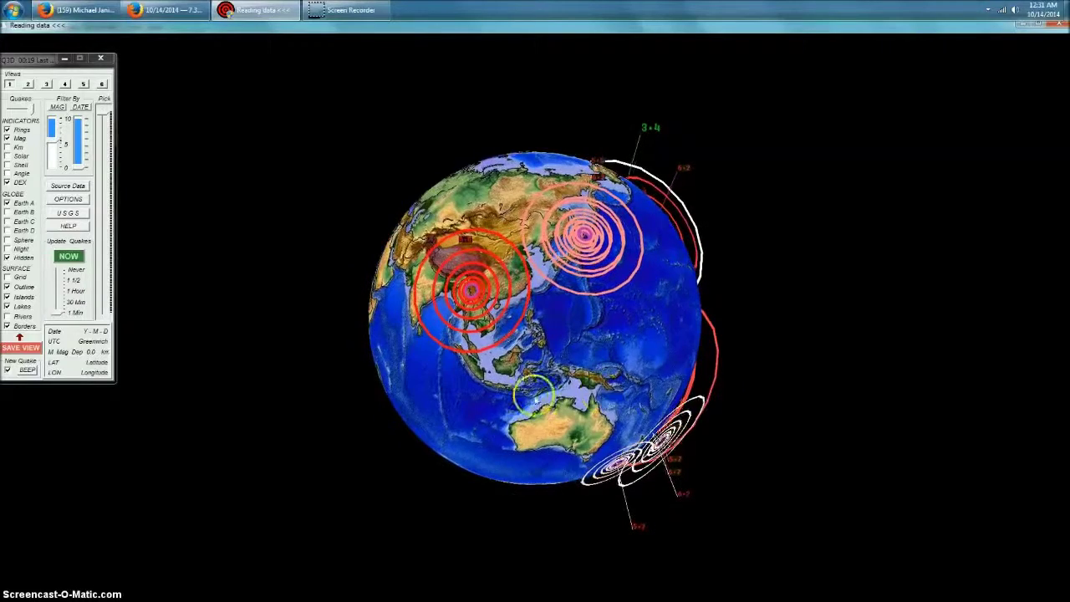
{"action": "left_click_drag", "start_coordinate": [625, 365], "coordinate": [560, 393]}
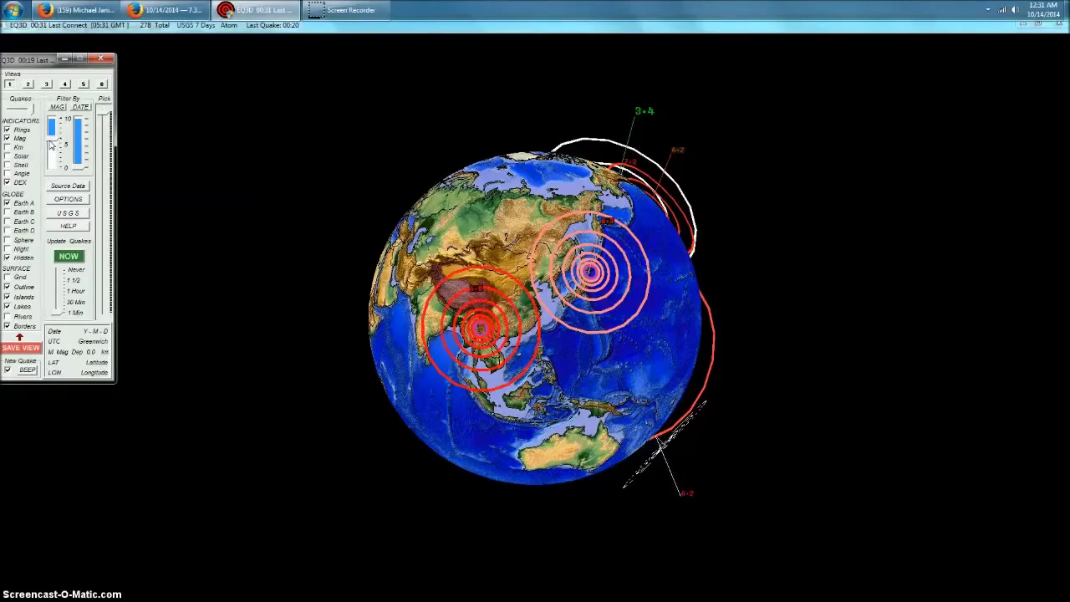
{"action": "left_click", "coordinate": [548, 382]}
{"action": "left_click_drag", "start_coordinate": [358, 366], "coordinate": [355, 365]}
{"action": "left_click_drag", "start_coordinate": [608, 305], "coordinate": [580, 275]}
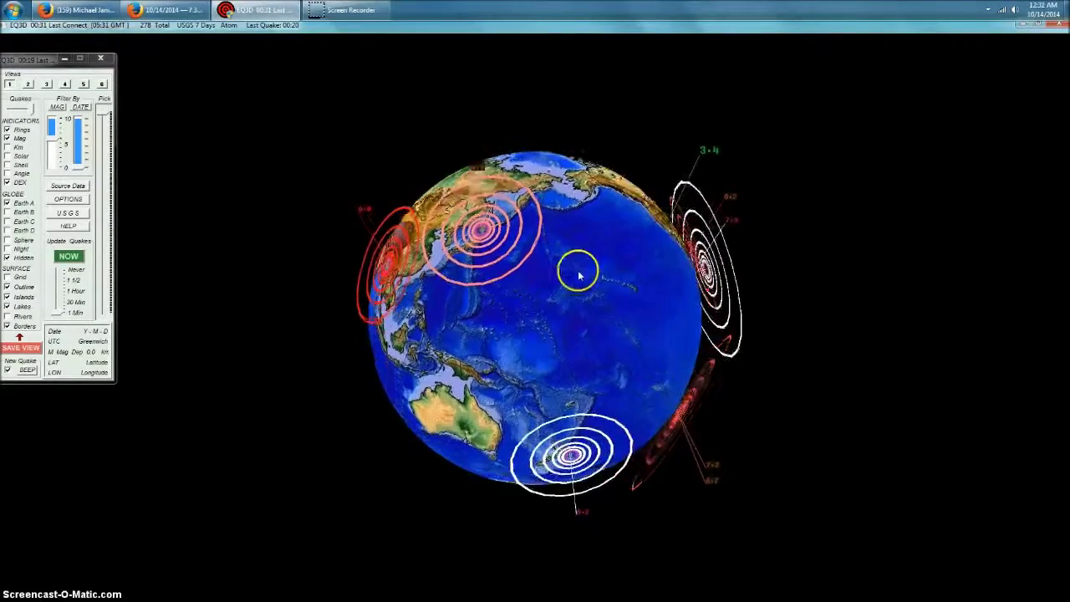
{"action": "left_click_drag", "start_coordinate": [581, 391], "coordinate": [309, 391]}
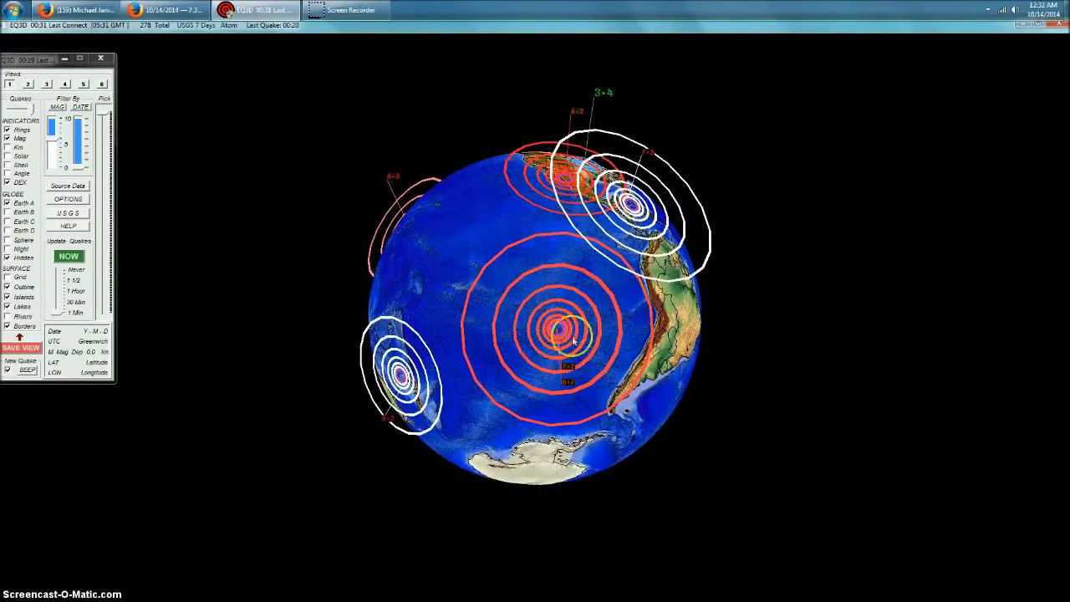
{"action": "left_click_drag", "start_coordinate": [349, 427], "coordinate": [333, 448]}
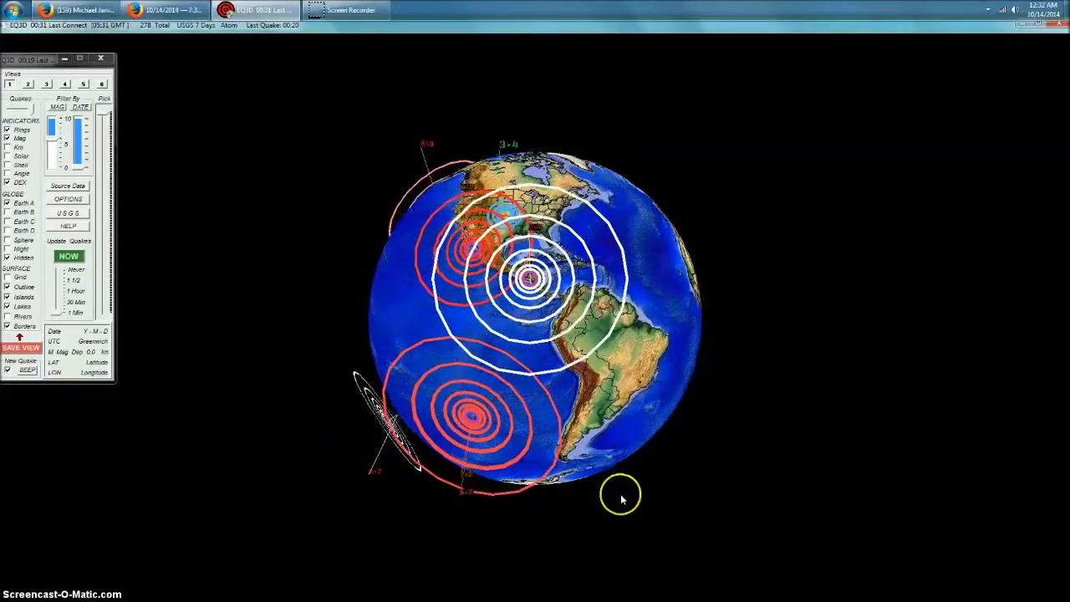
{"action": "left_click_drag", "start_coordinate": [481, 466], "coordinate": [843, 468]}
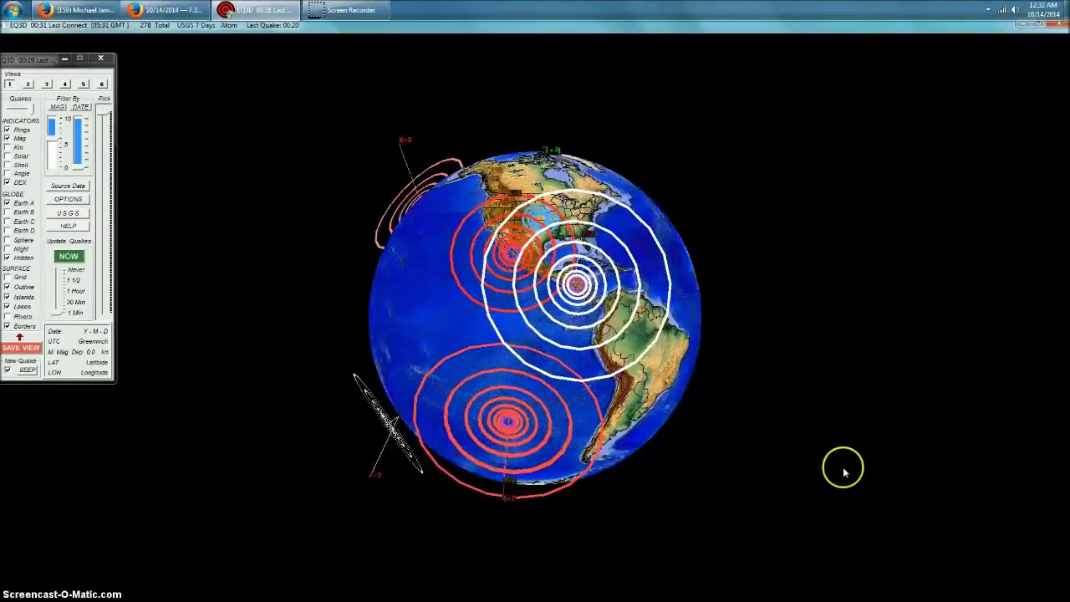
{"action": "left_click_drag", "start_coordinate": [521, 443], "coordinate": [265, 451]}
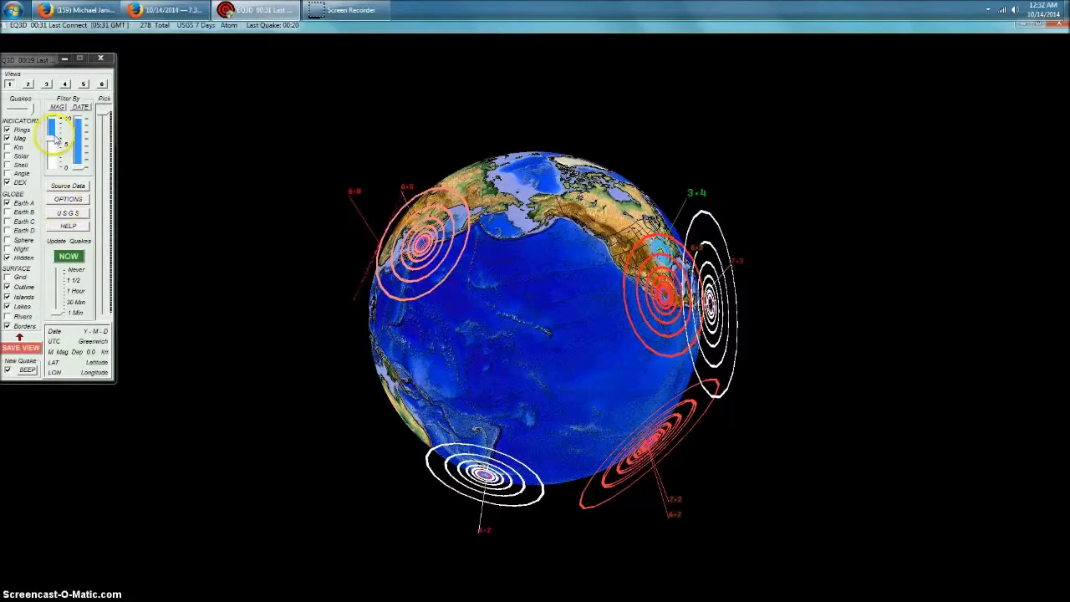
- Lower the minimum magnitude filter to 0 and show the details of the magnitude 4.0 quake near Hawaii
{"action": "left_click_drag", "start_coordinate": [53, 143], "coordinate": [64, 172]}
{"action": "left_click_drag", "start_coordinate": [585, 380], "coordinate": [402, 430]}
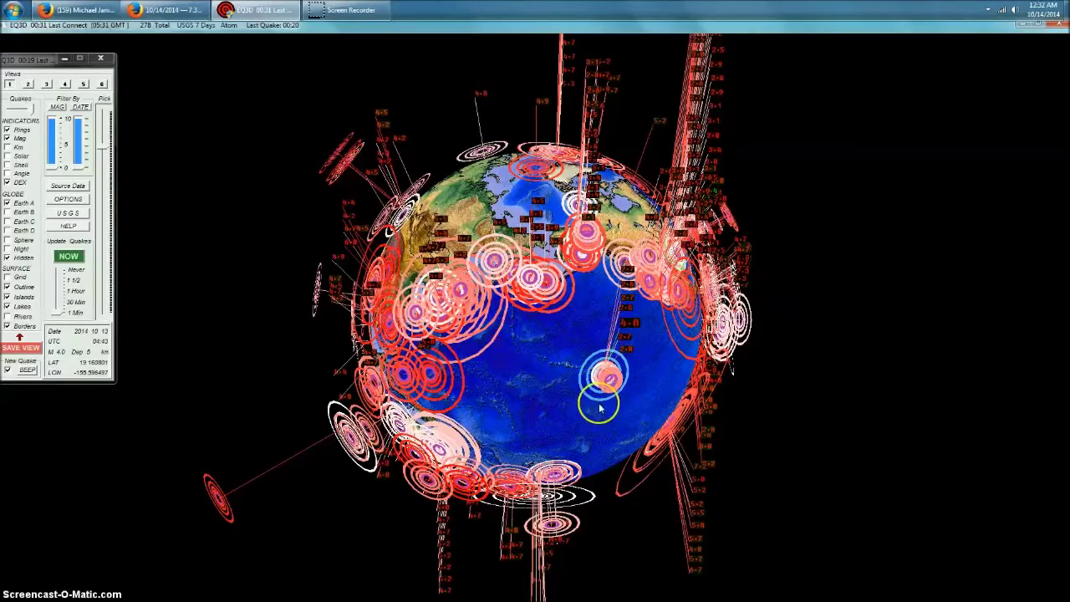
- Survey the full set of quakes around the globe, including the Atlantic, Africa and the Americas
{"action": "left_click_drag", "start_coordinate": [483, 410], "coordinate": [449, 308]}
{"action": "left_click_drag", "start_coordinate": [526, 334], "coordinate": [258, 372]}
{"action": "left_click_drag", "start_coordinate": [562, 358], "coordinate": [528, 299]}
{"action": "left_click_drag", "start_coordinate": [504, 172], "coordinate": [530, 176]}
{"action": "left_click_drag", "start_coordinate": [504, 359], "coordinate": [526, 592]}
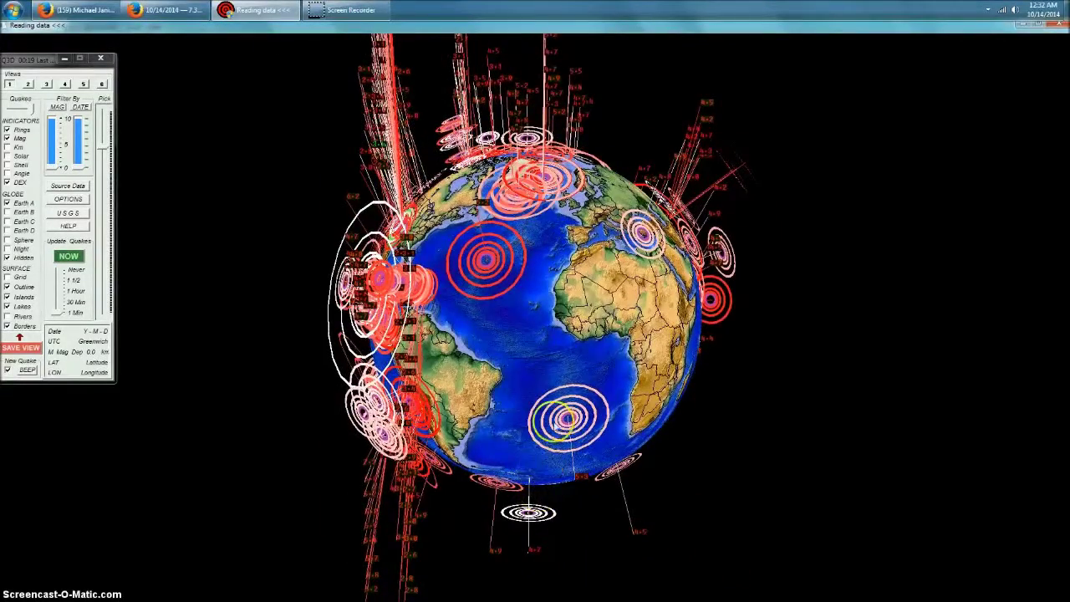
{"action": "left_click_drag", "start_coordinate": [533, 283], "coordinate": [629, 326]}
{"action": "scroll", "coordinate": [629, 326], "scroll_direction": "down", "scroll_amount": 3}
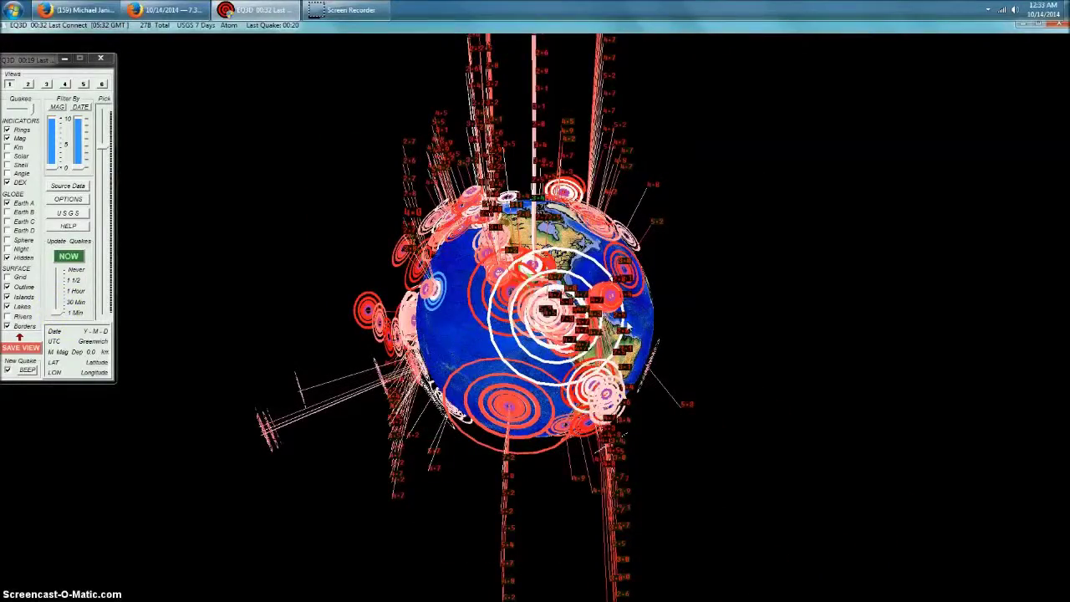